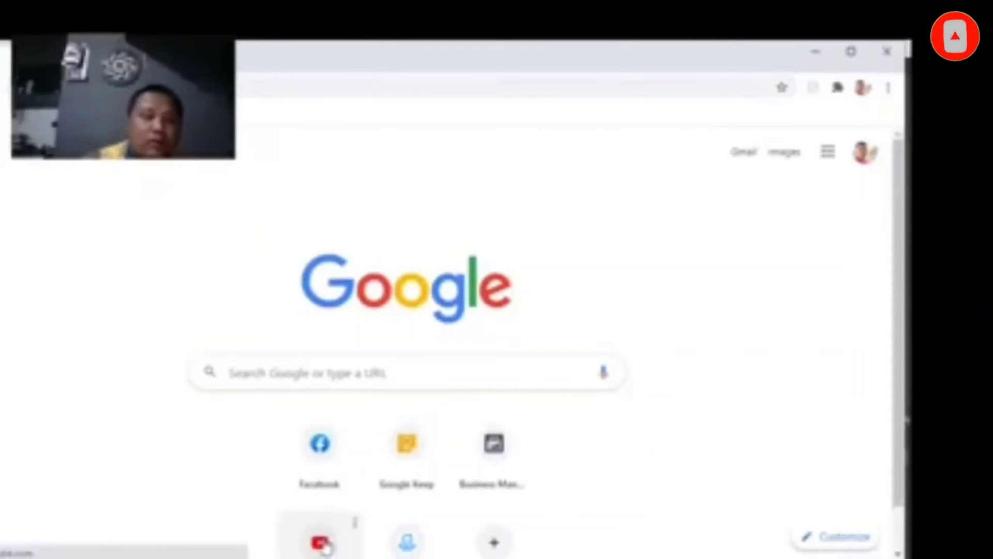
# Step: Open YouTube and go to the live streaming page from the channel's create options
pyautogui.click(321, 543)
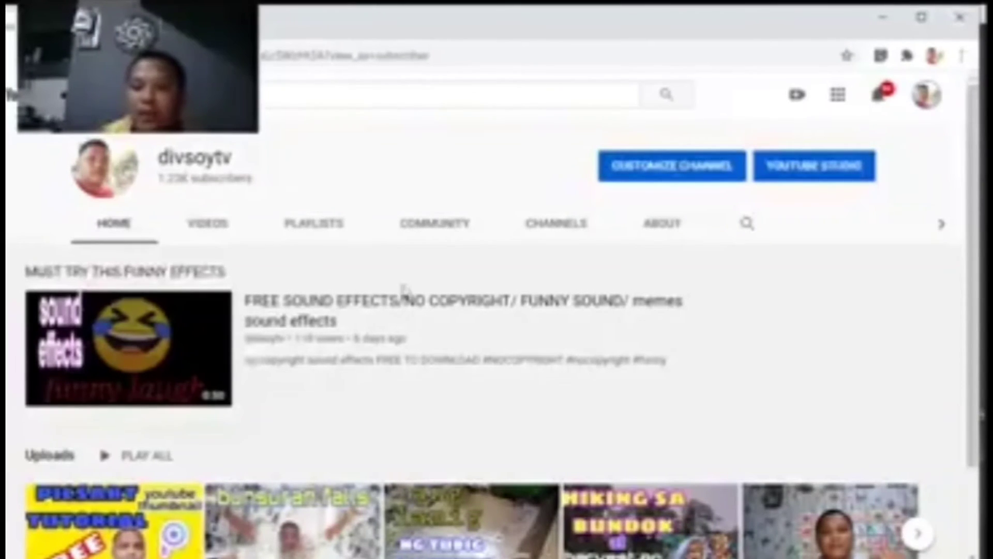
pyautogui.click(798, 103)
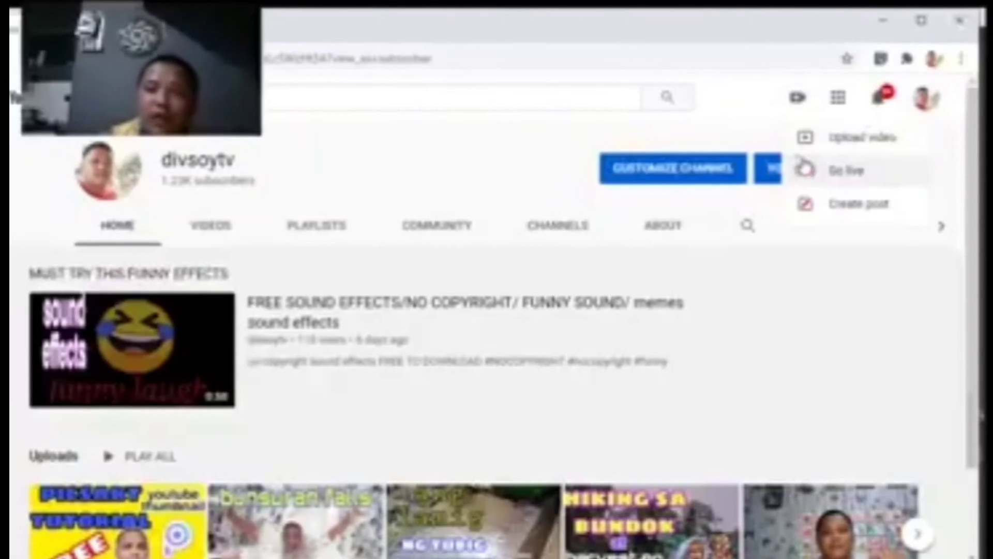
pyautogui.click(818, 169)
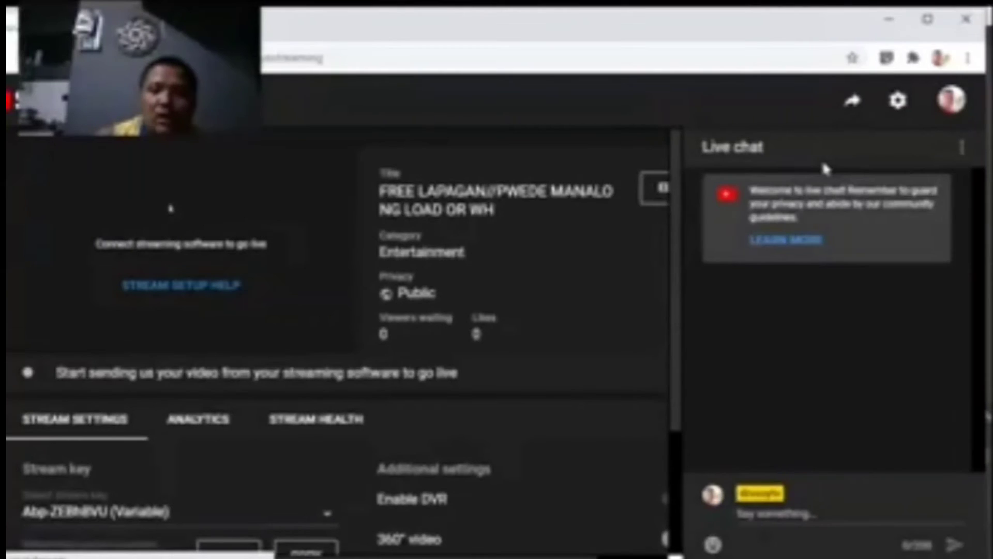
# Step: Open the stream details for editing and choose Entertainment as the category
pyautogui.click(654, 193)
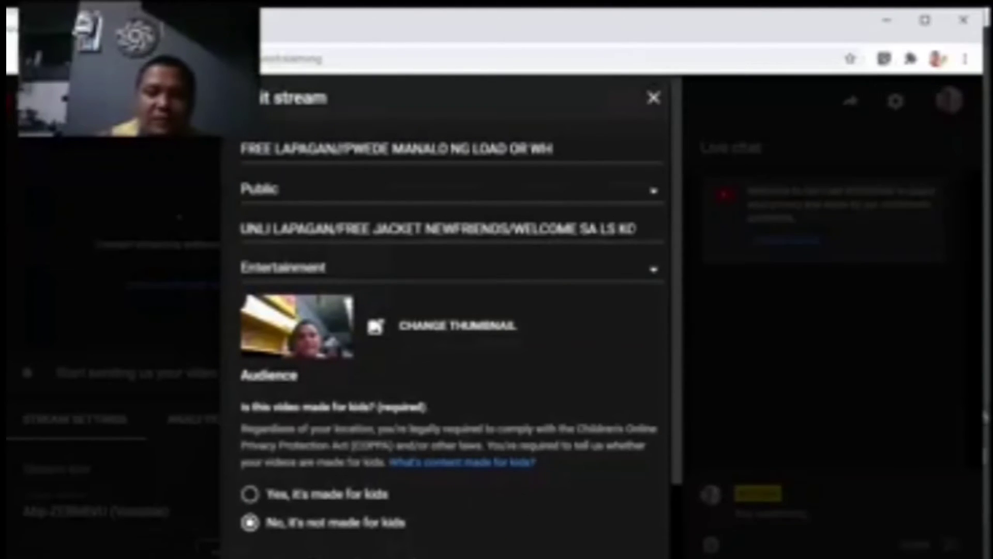
pyautogui.moveTo(641, 229); pyautogui.dragTo(239, 238)
pyautogui.moveTo(640, 229); pyautogui.dragTo(241, 223)
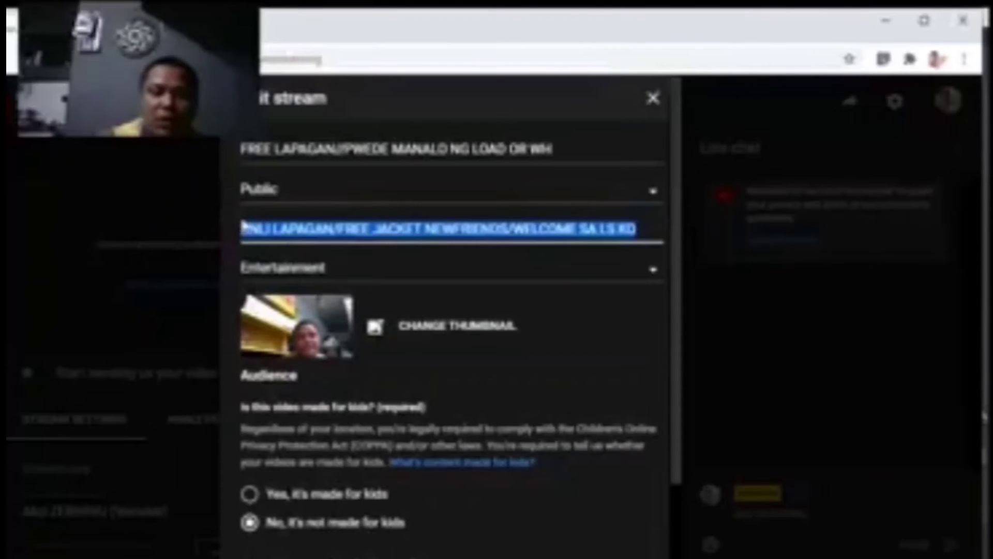
pyautogui.click(483, 270)
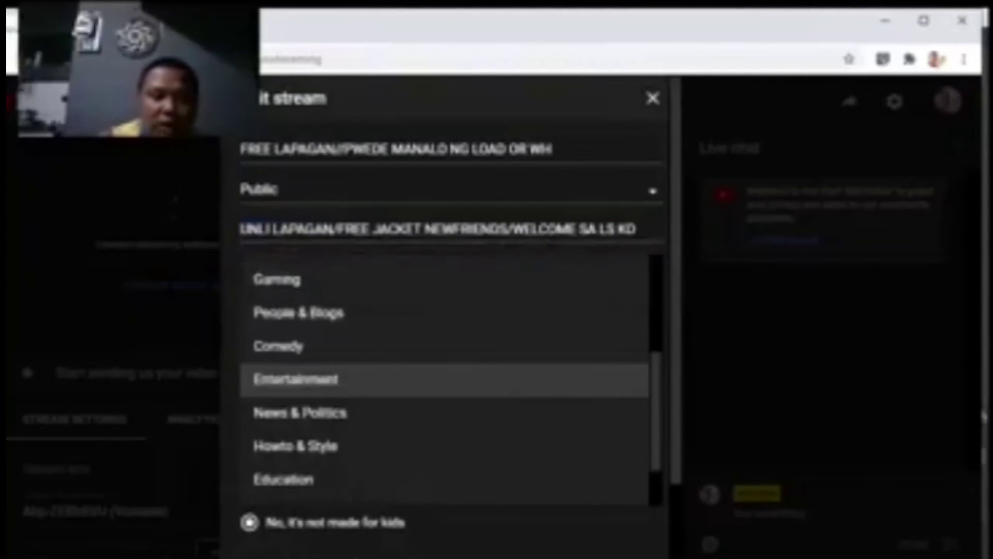
pyautogui.scroll(2, 459, 354)
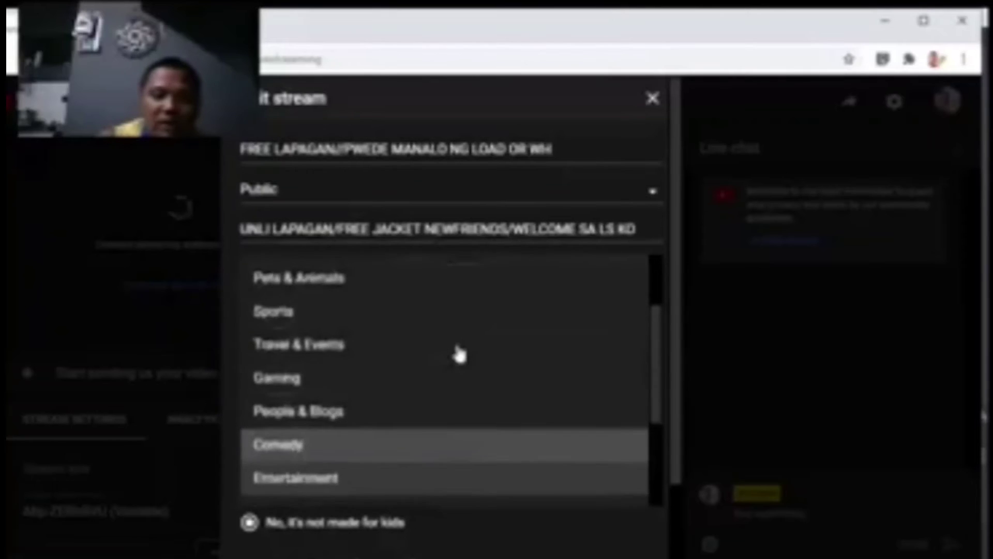
pyautogui.scroll(-2, 460, 354)
pyautogui.scroll(-1, 458, 351)
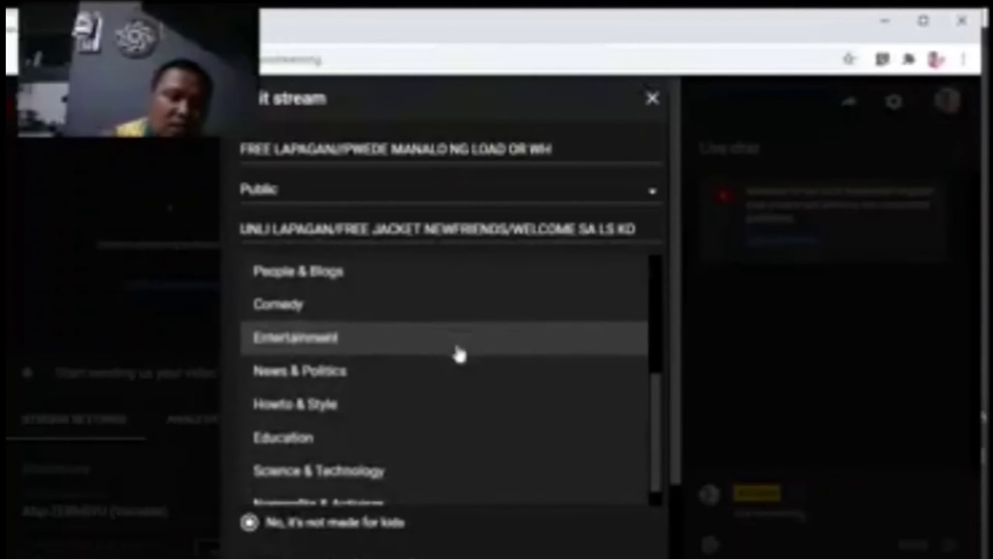
pyautogui.click(387, 337)
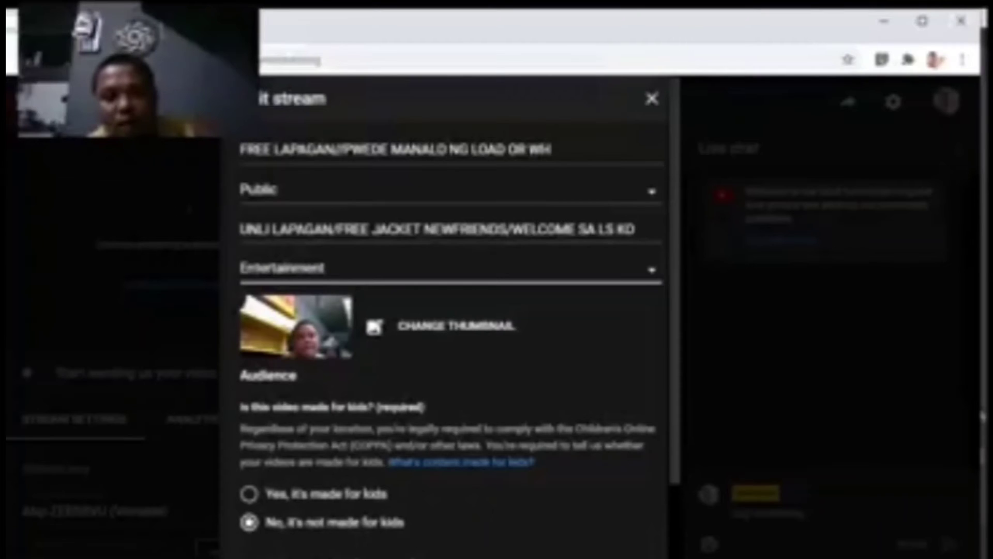
# Step: Replace the stream thumbnail with the WIN_20200908 photo from the Camera Roll folder
pyautogui.click(416, 335)
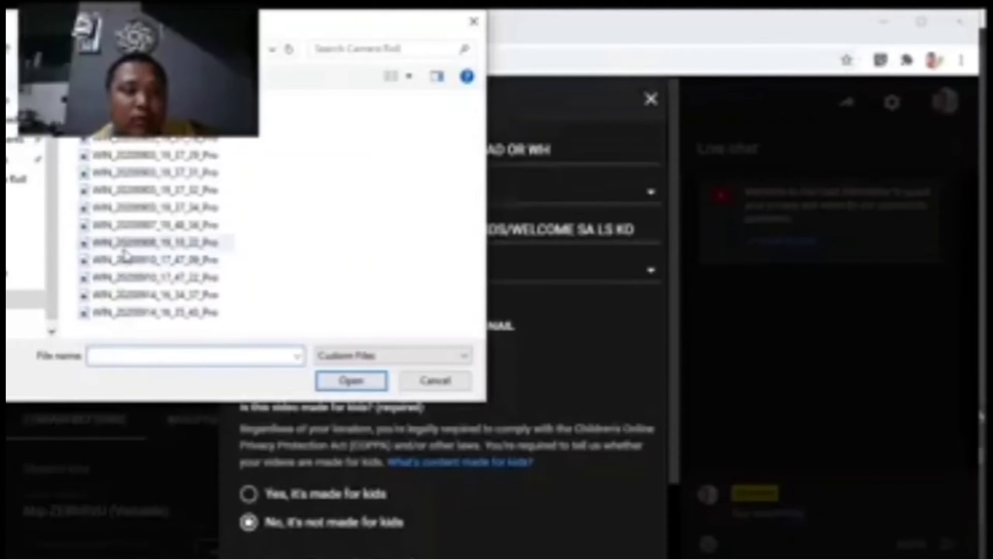
pyautogui.click(126, 252)
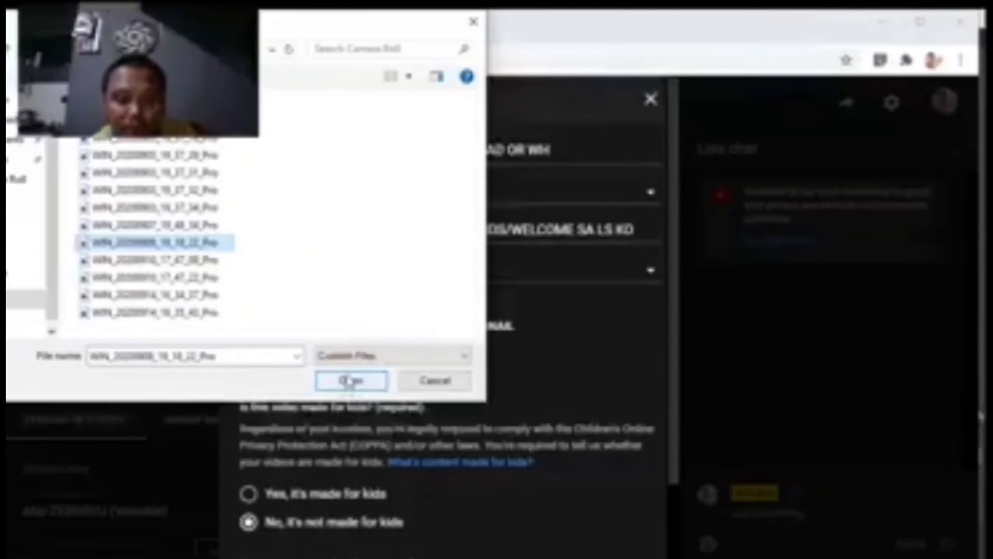
pyautogui.click(350, 381)
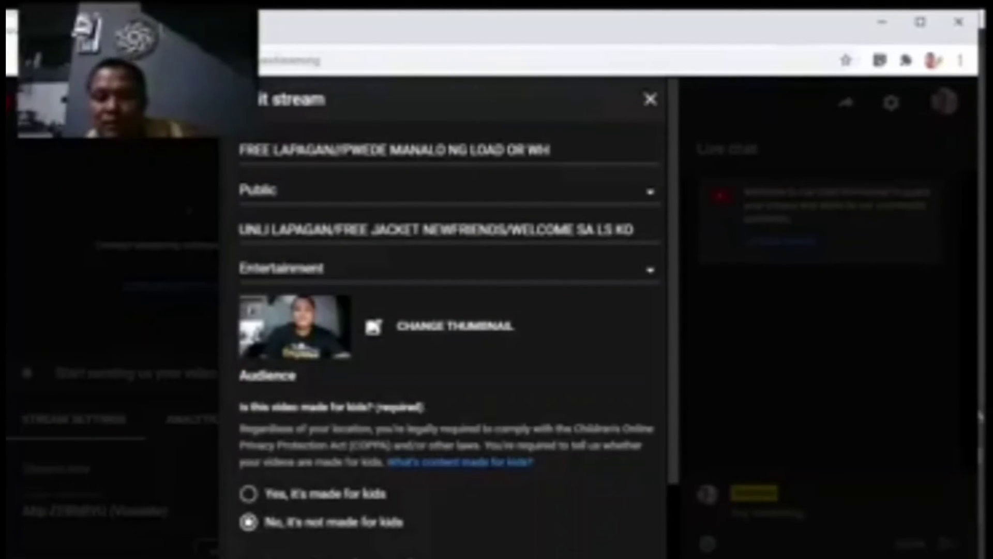
pyautogui.click(375, 314)
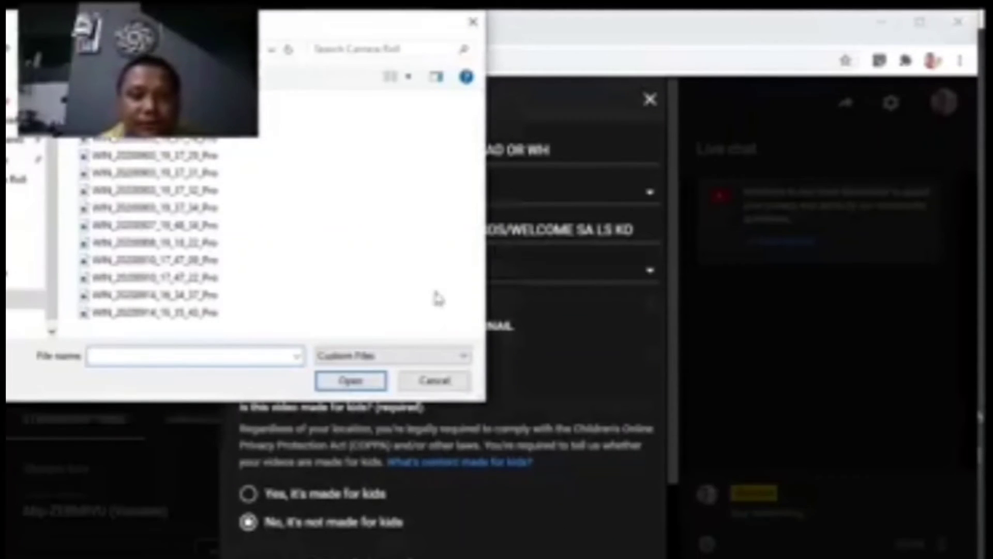
pyautogui.click(473, 22)
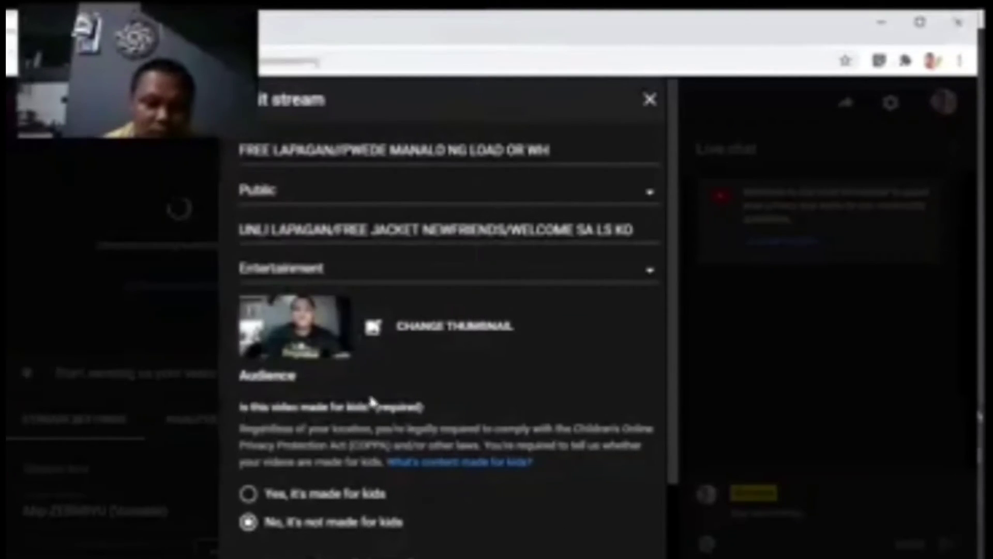
# Step: Expand the advanced age restriction options of the stream and save the stream details
pyautogui.scroll(-2, 355, 511)
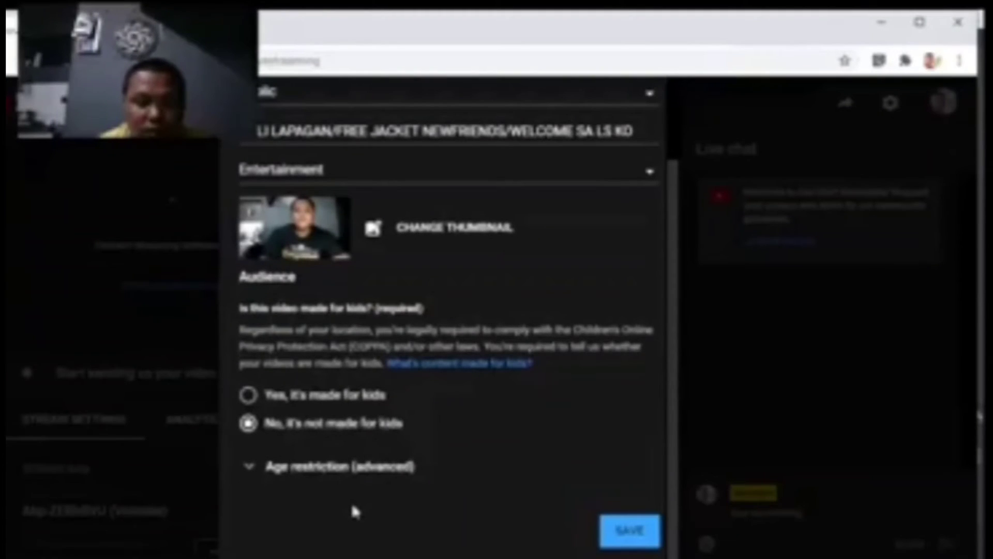
pyautogui.click(300, 473)
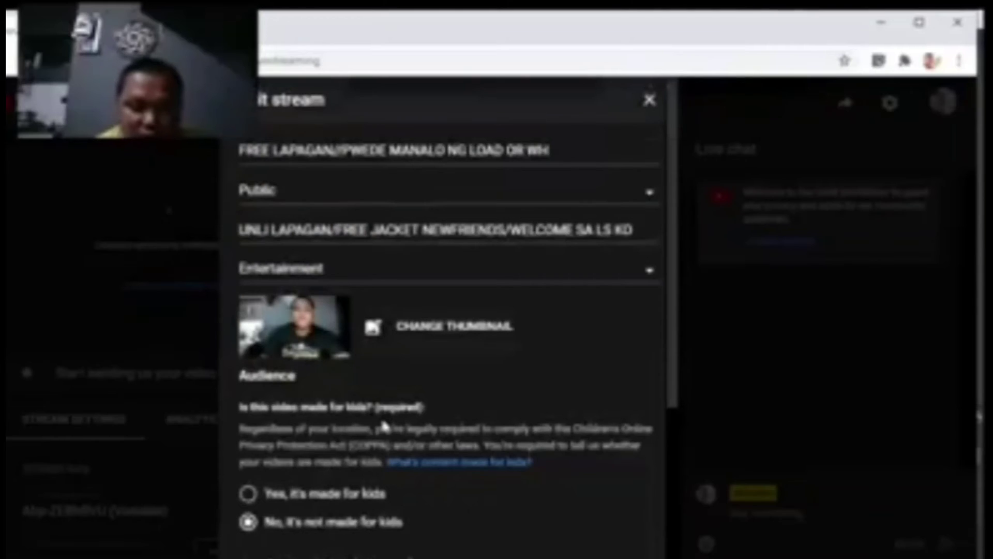
pyautogui.scroll(-4, 381, 428)
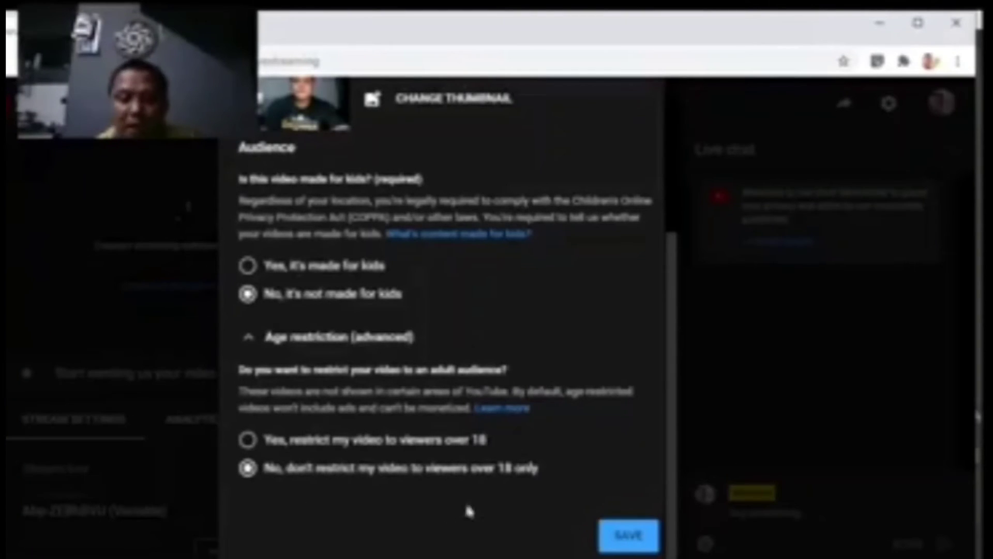
pyautogui.click(626, 536)
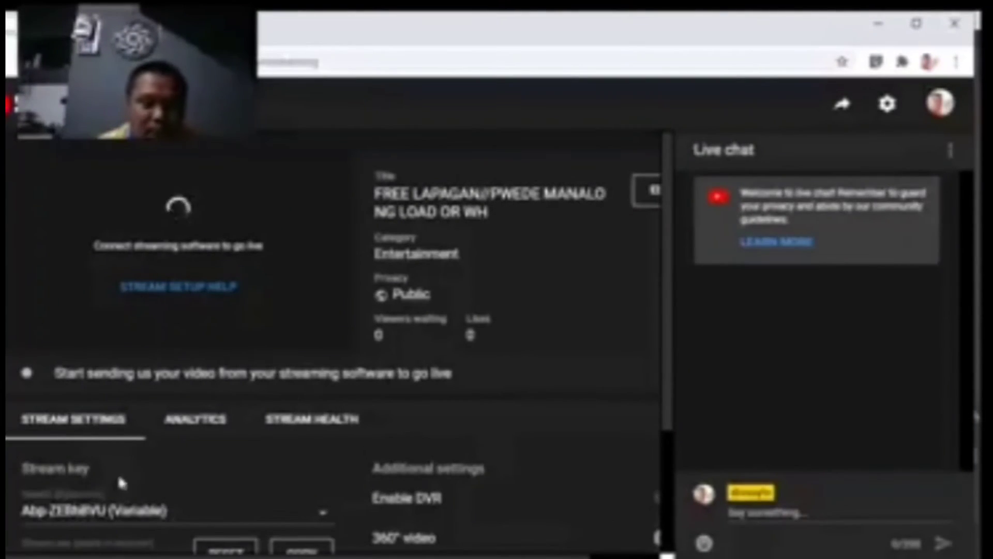
# Step: Open the stream setup help, copy the stream key to the clipboard and close the help
pyautogui.scroll(-3, 317, 500)
pyautogui.scroll(3, 317, 500)
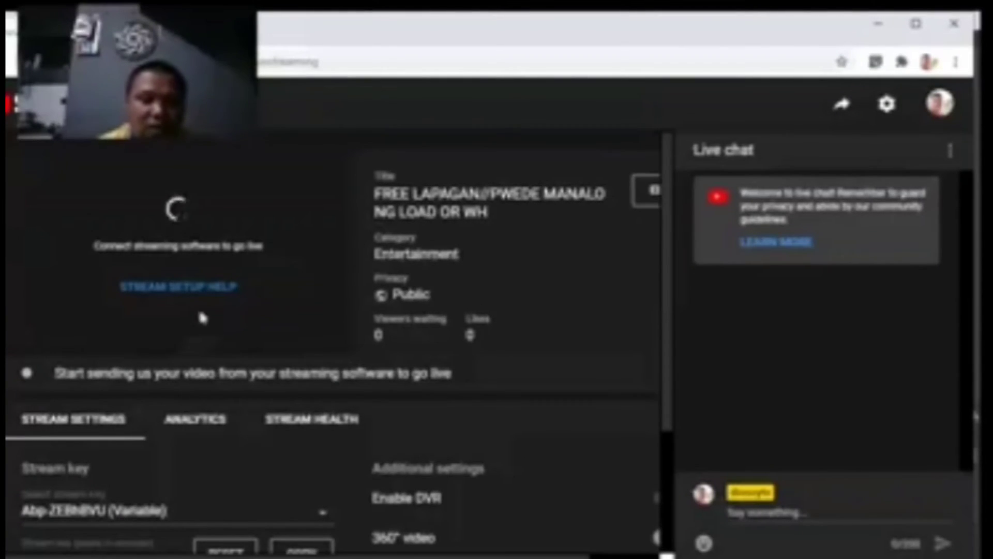
pyautogui.click(196, 290)
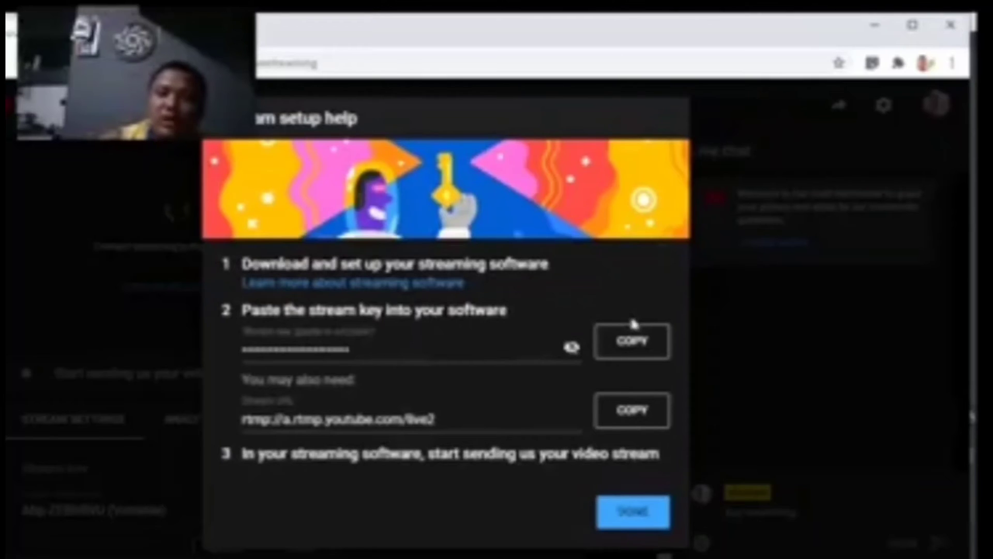
pyautogui.click(635, 344)
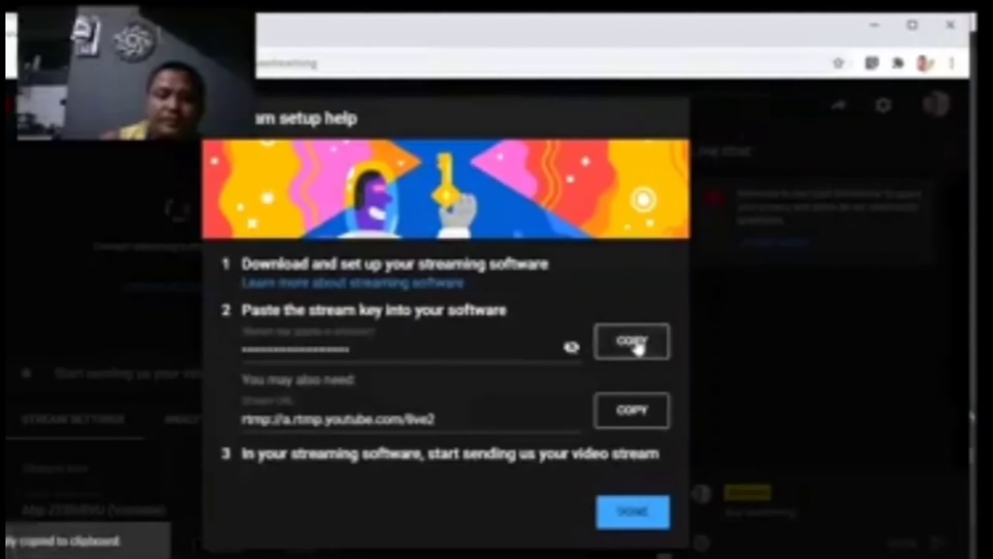
pyautogui.click(632, 514)
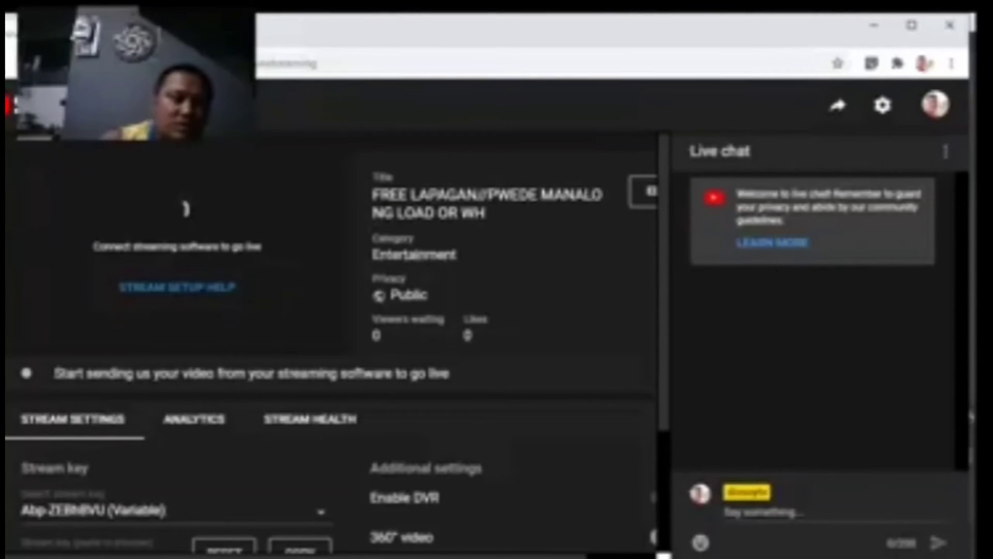
# Step: Search for "obs studio download" in a new tab, view the OBS Open Broadcaster Software site, and close the tab
pyautogui.hotkey('ctrl', 't')
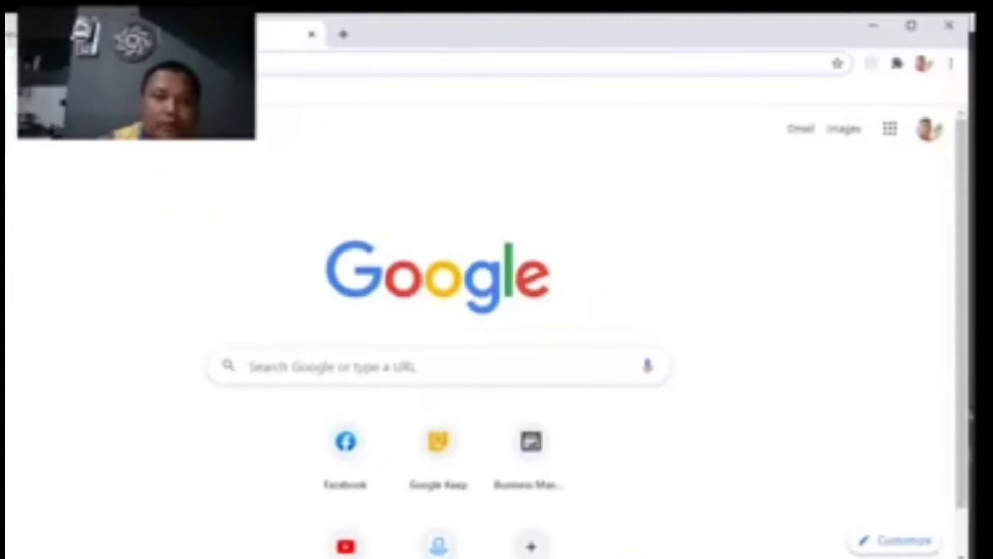
pyautogui.click(155, 64)
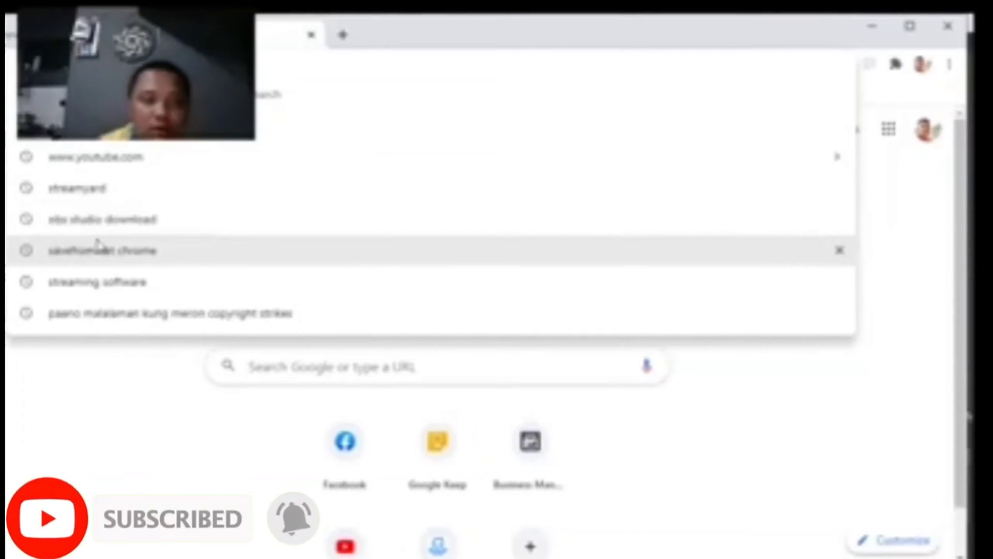
pyautogui.click(98, 222)
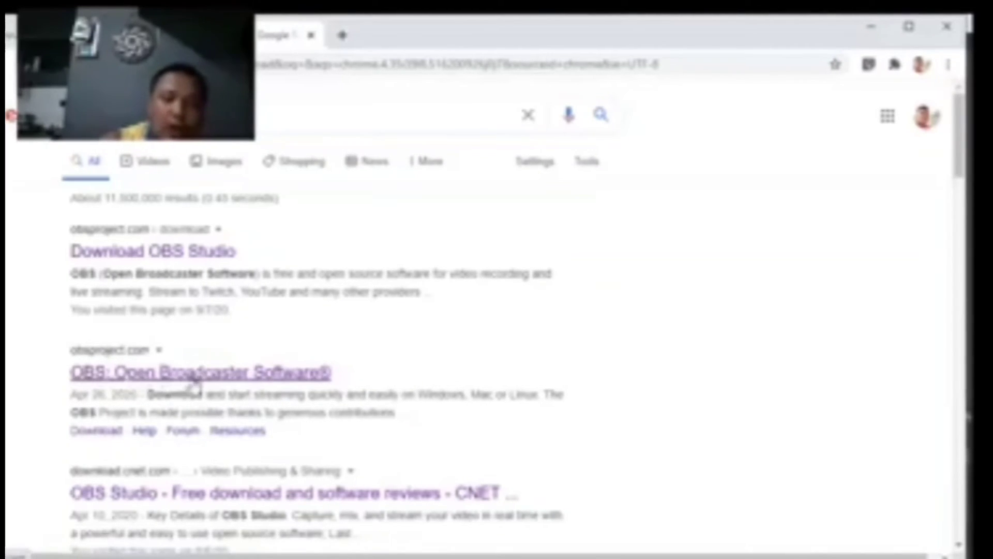
pyautogui.click(249, 373)
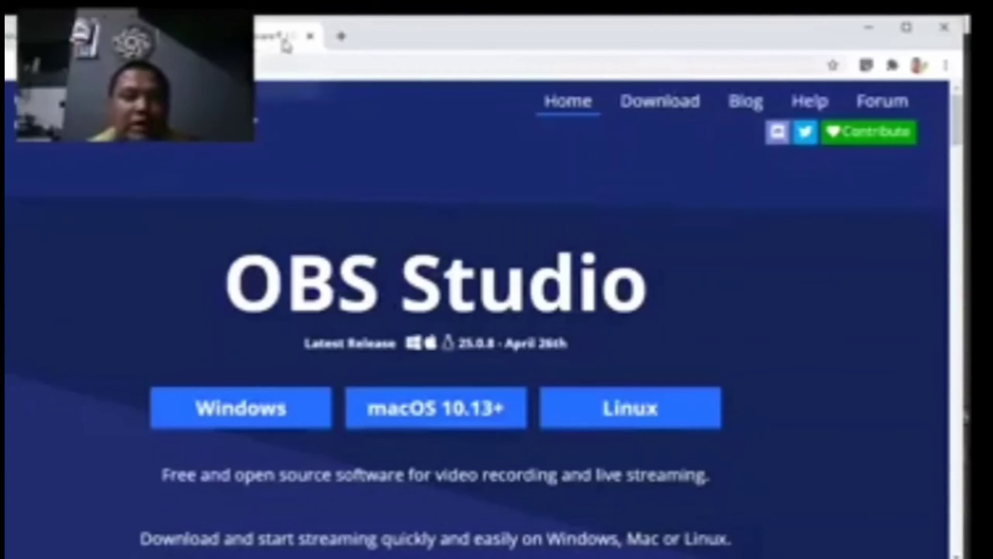
pyautogui.click(309, 37)
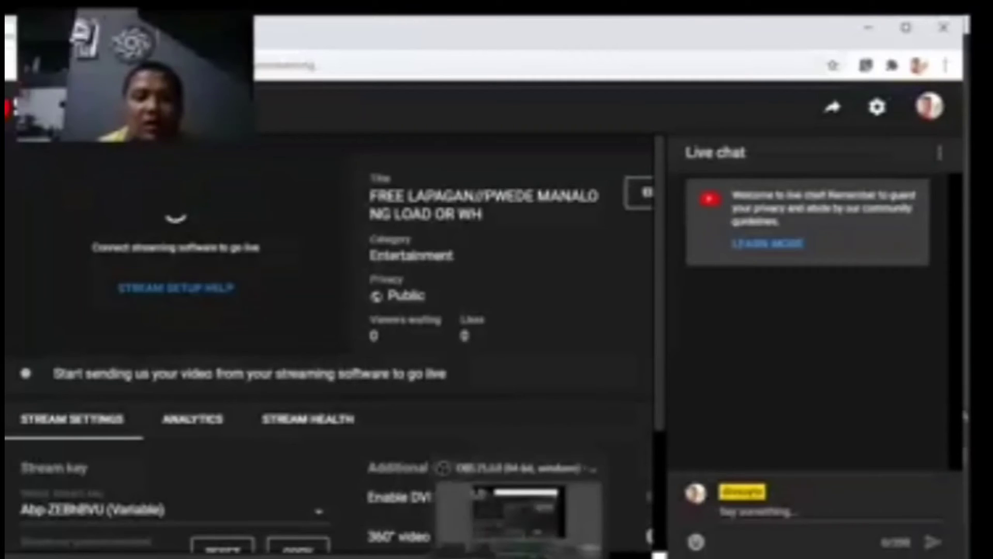
# Step: Switch to the OBS Studio window with its scenes and sources
pyautogui.click(517, 556)
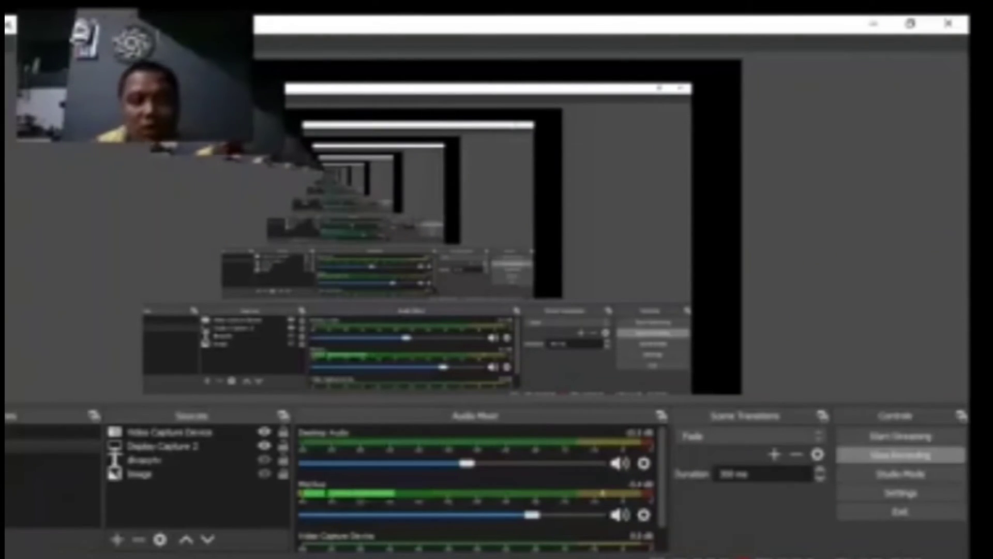
pyautogui.moveTo(438, 556)
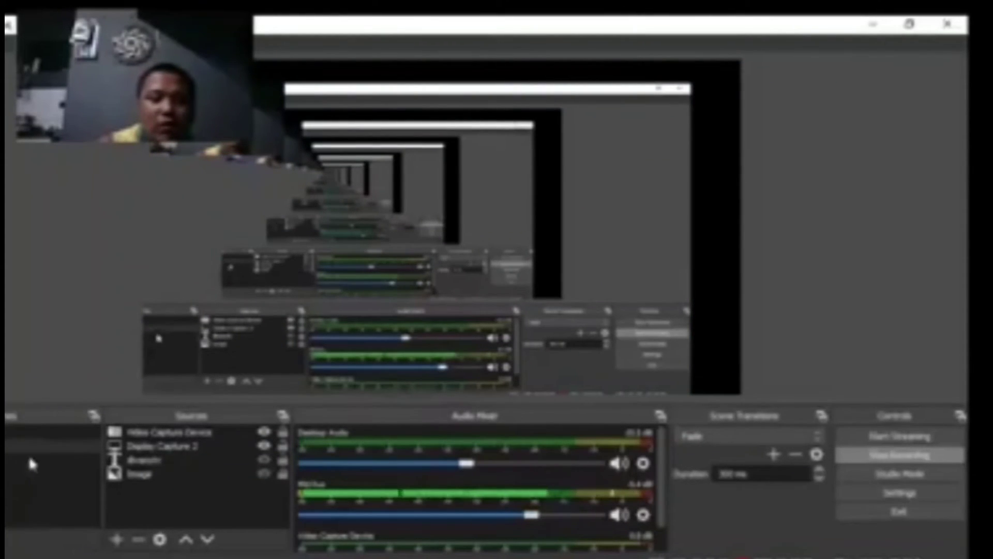
pyautogui.click(151, 448)
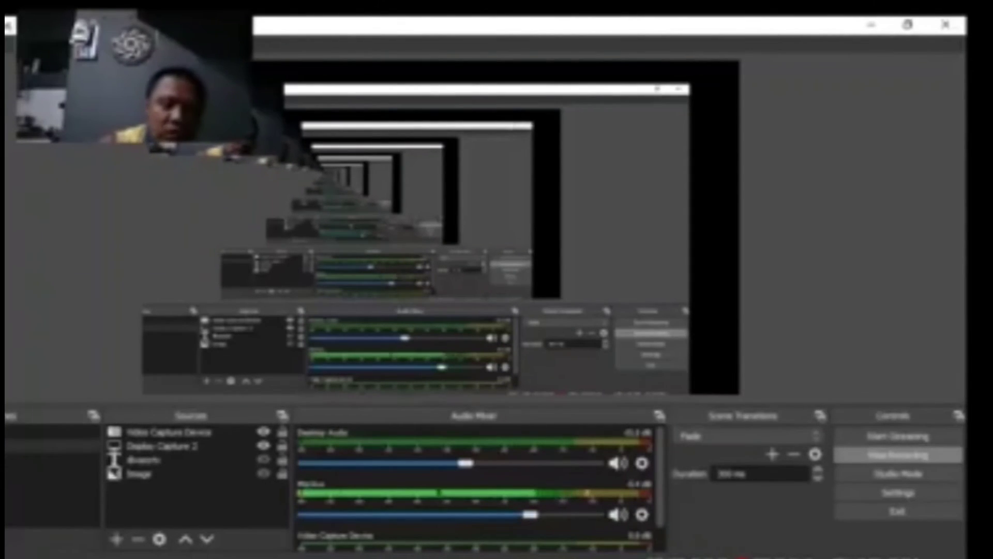
pyautogui.click(6, 539)
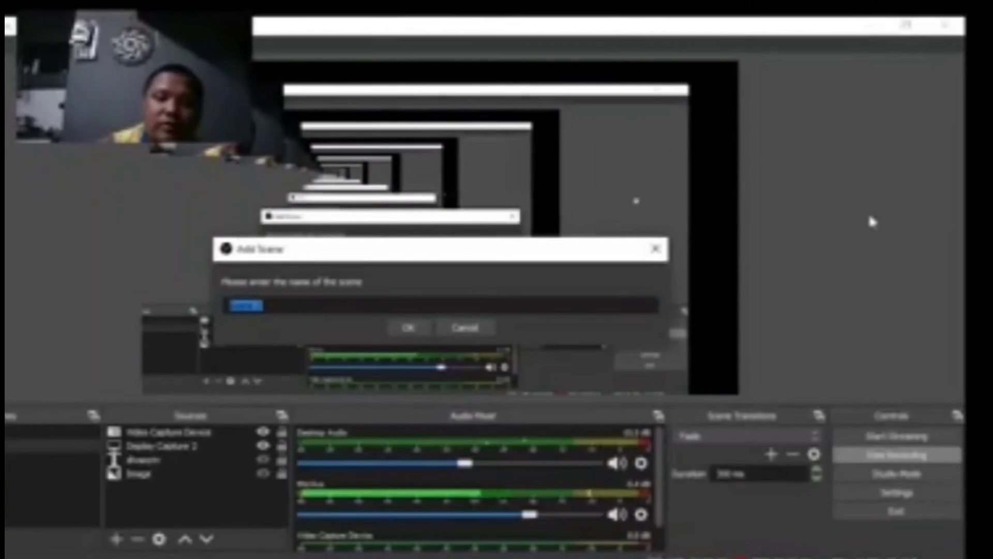
pyautogui.click(658, 252)
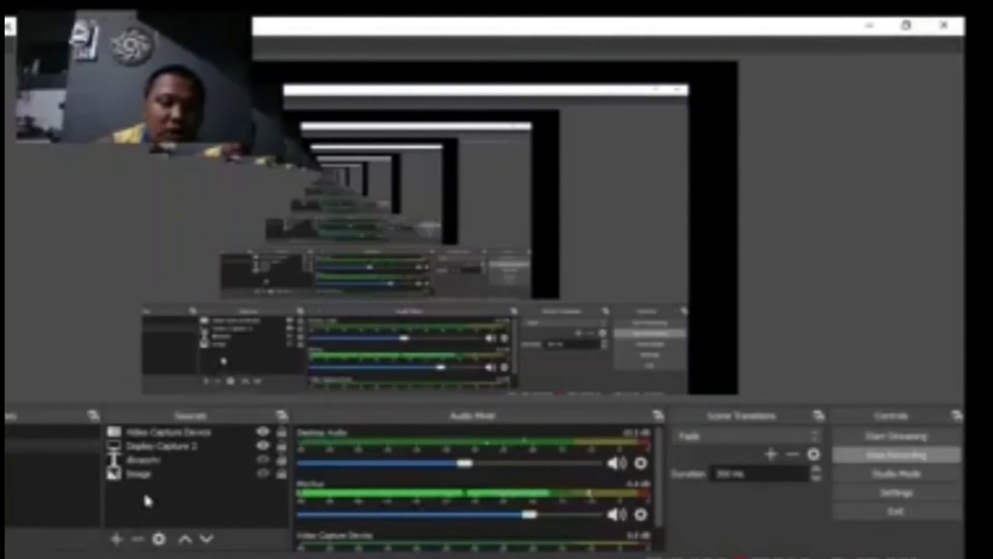
pyautogui.click(117, 539)
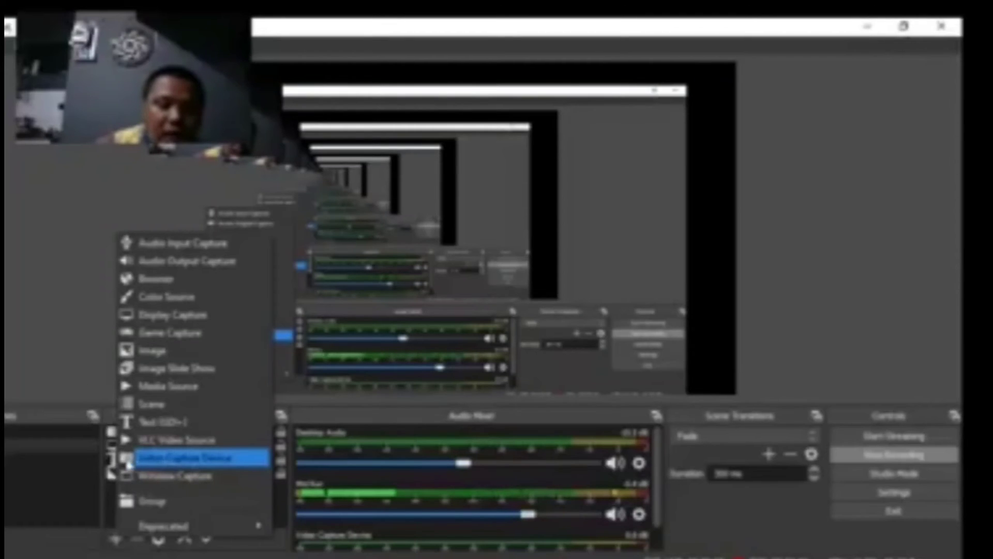
pyautogui.click(169, 468)
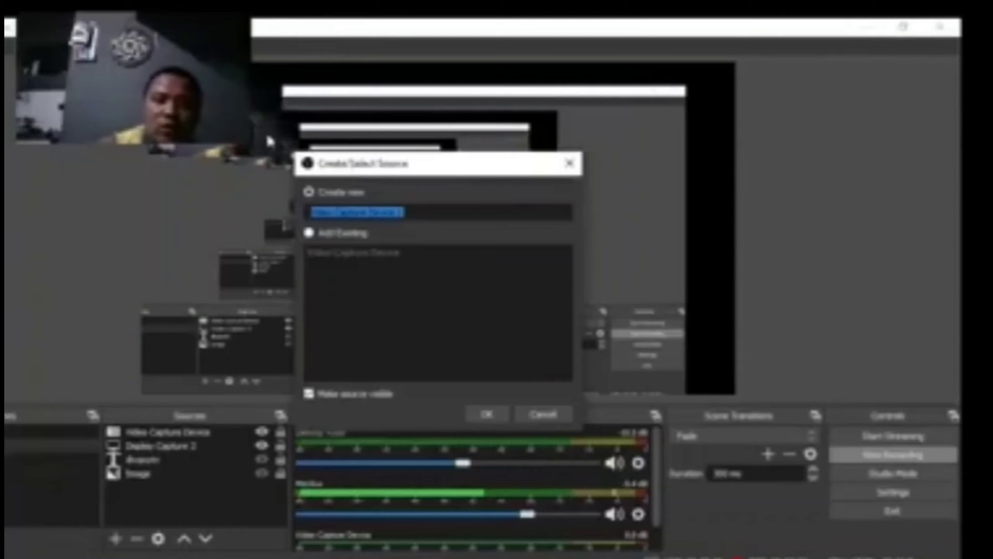
pyautogui.click(573, 165)
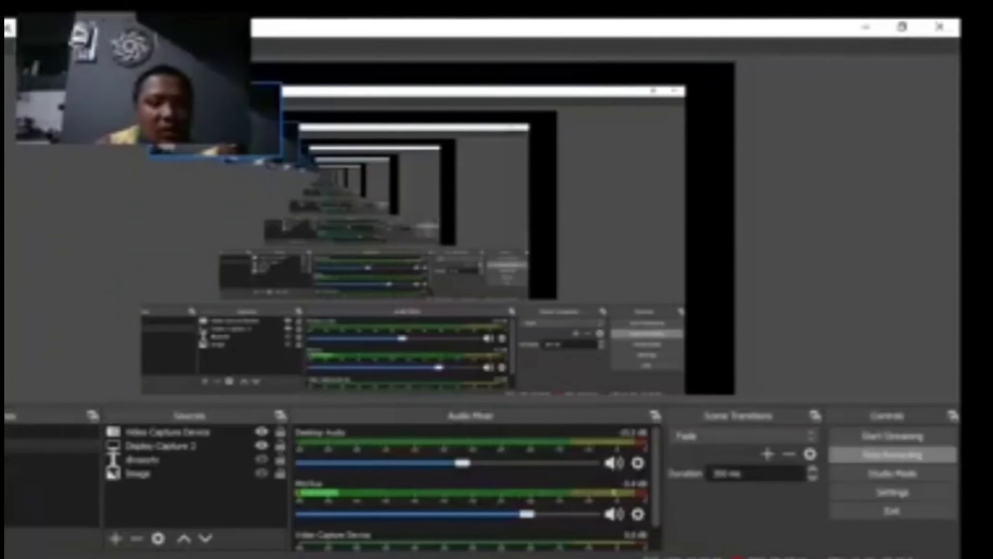
# Step: Enlarge the webcam video source in the preview, move it into the upper-left corner of the canvas, and deselect it
pyautogui.click(215, 120)
pyautogui.moveTo(284, 160); pyautogui.dragTo(416, 234)
pyautogui.moveTo(489, 277); pyautogui.dragTo(386, 221)
pyautogui.moveTo(250, 127); pyautogui.dragTo(32, 72)
pyautogui.moveTo(223, 150); pyautogui.dragTo(191, 148)
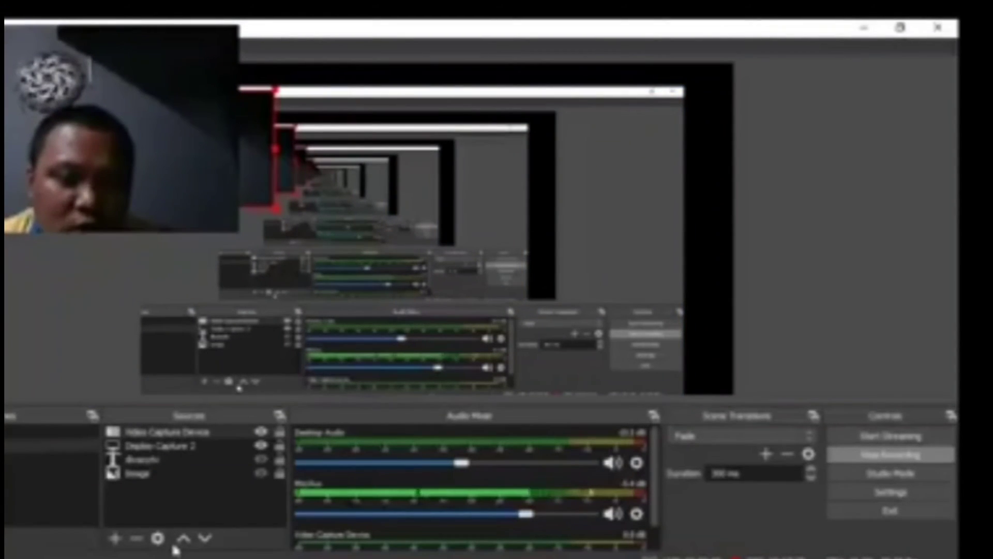
pyautogui.click(49, 333)
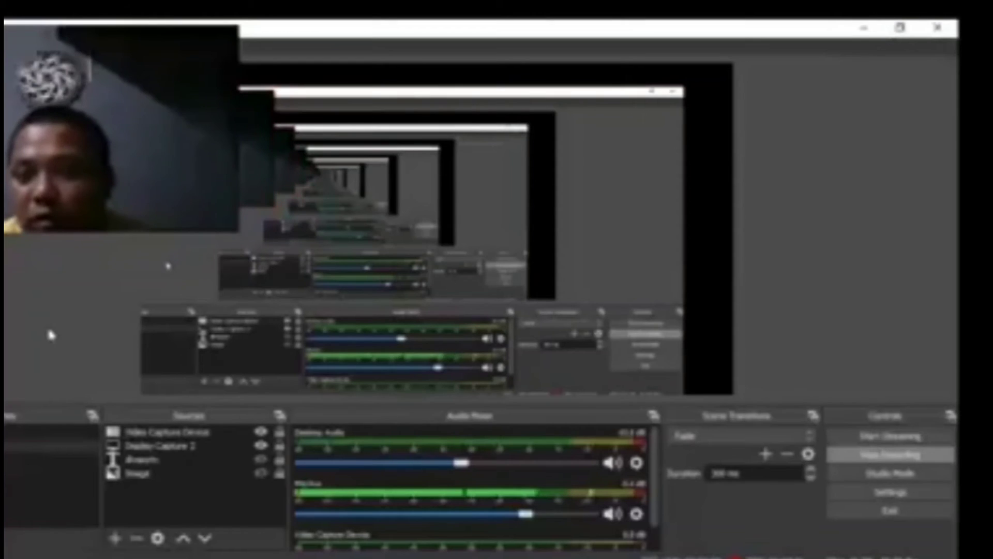
pyautogui.click(115, 538)
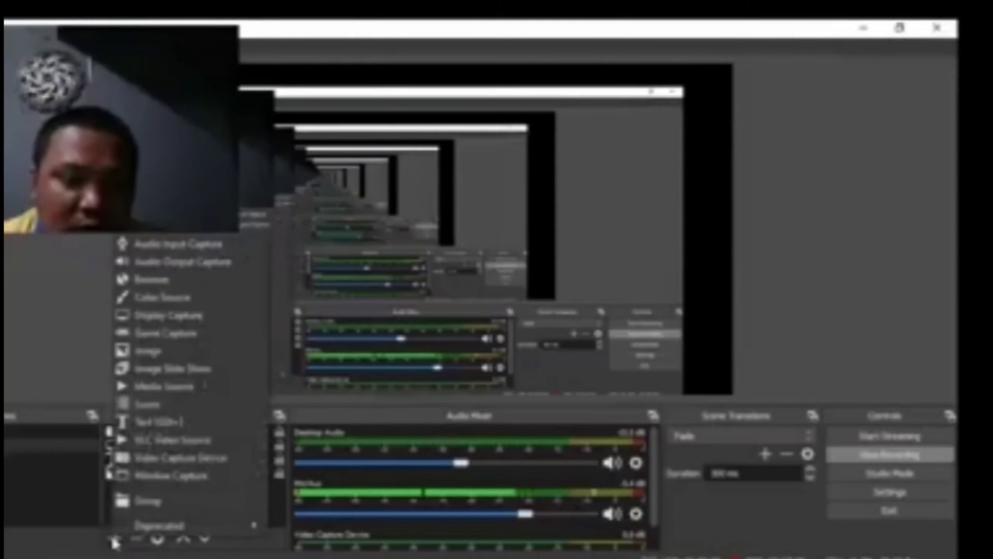
pyautogui.click(138, 351)
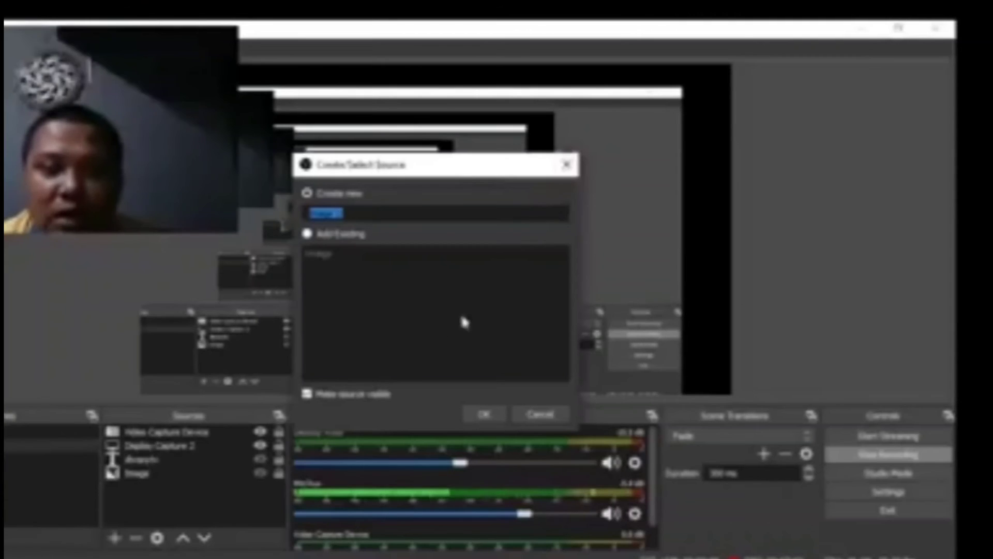
pyautogui.click(568, 166)
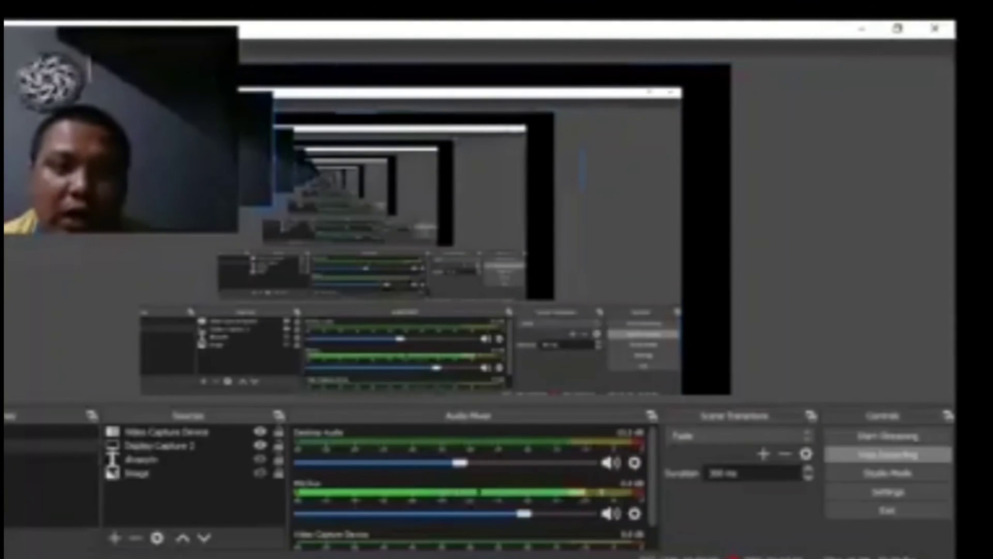
pyautogui.click(271, 164)
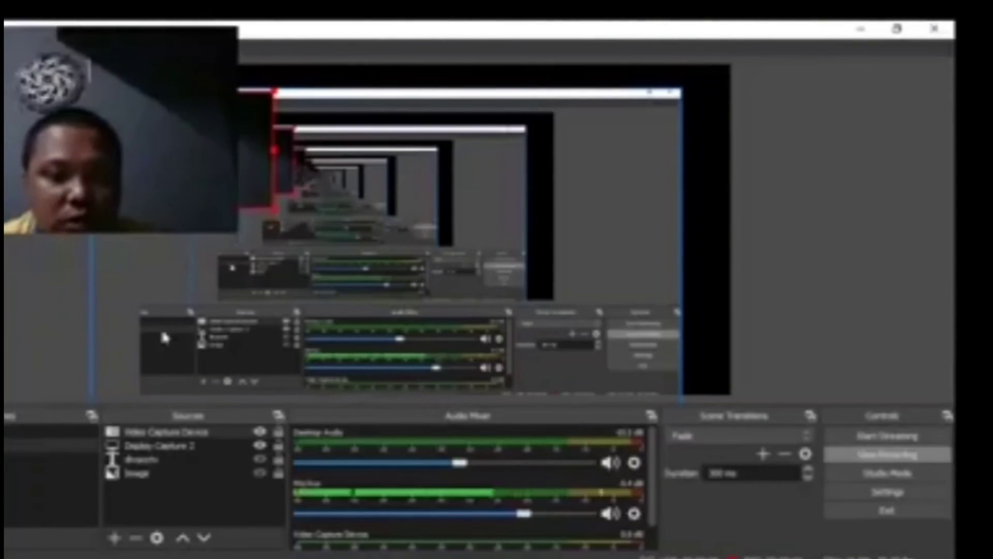
pyautogui.click(35, 377)
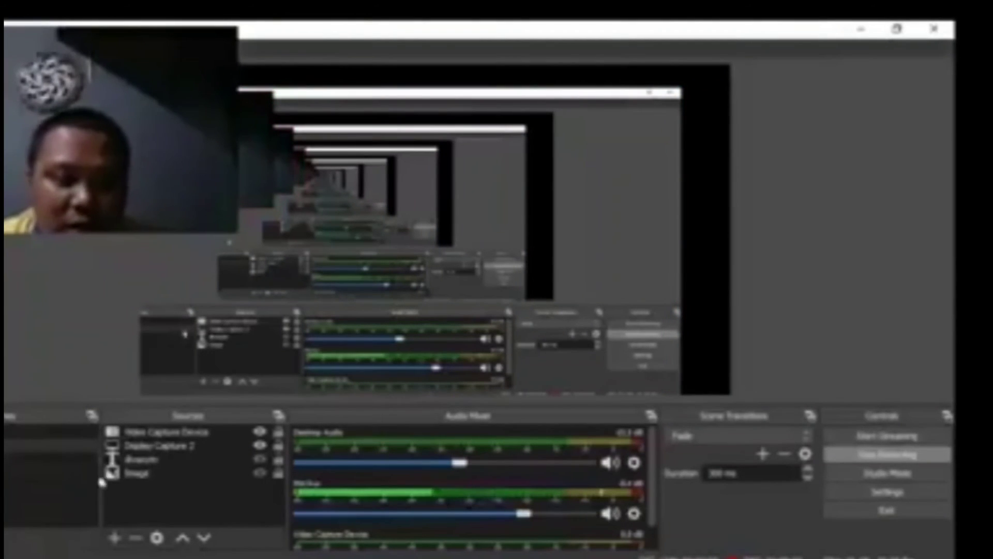